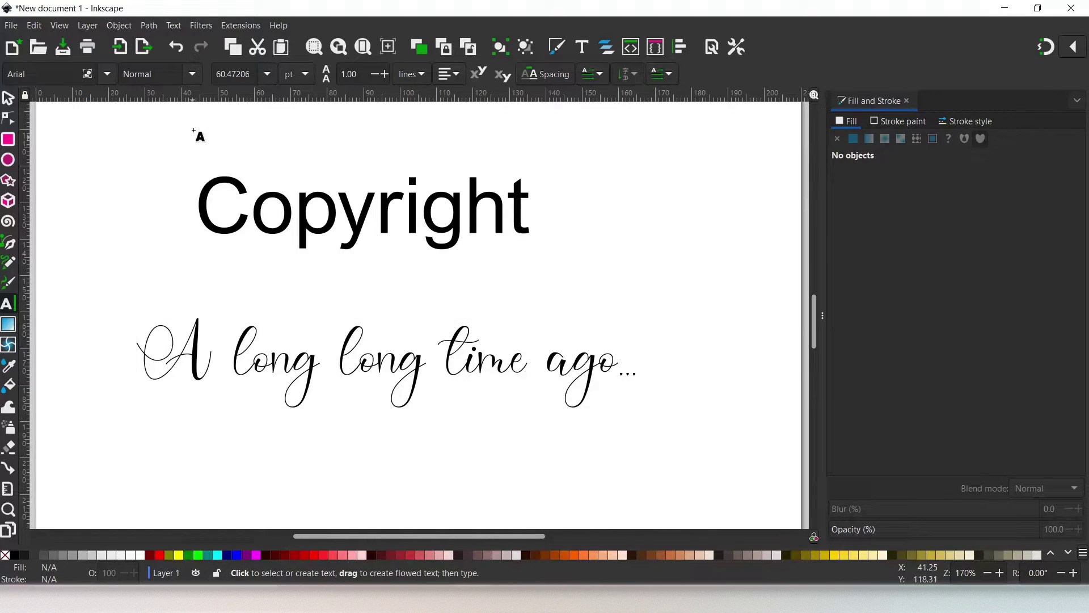
- Dock the Unicode Characters dialog from the Text menu, showing Arial Normal's Basic Latin glyphs
left_click(174, 26)
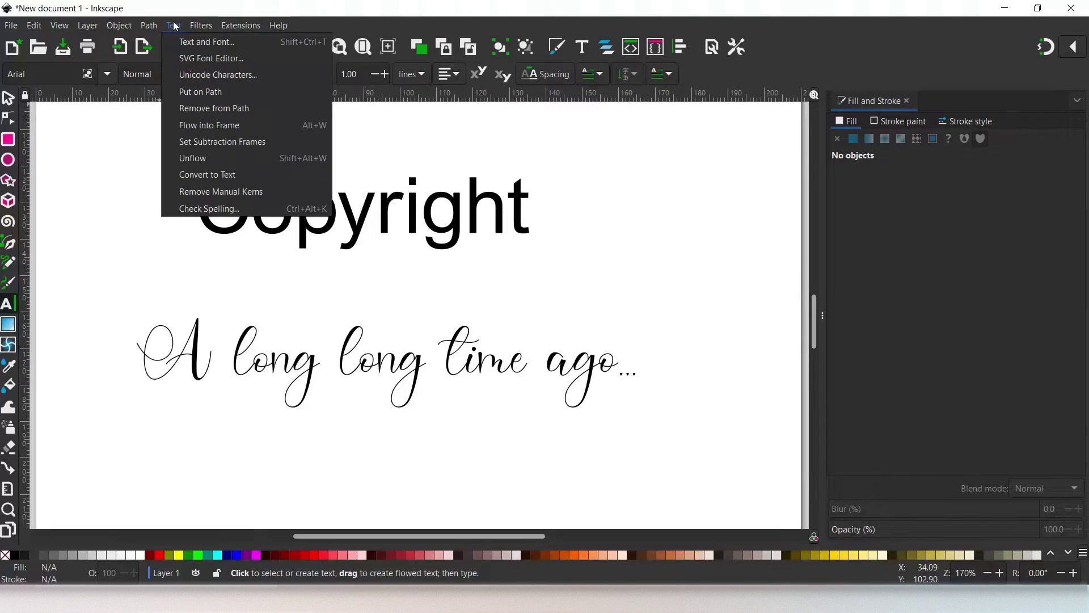
left_click(196, 76)
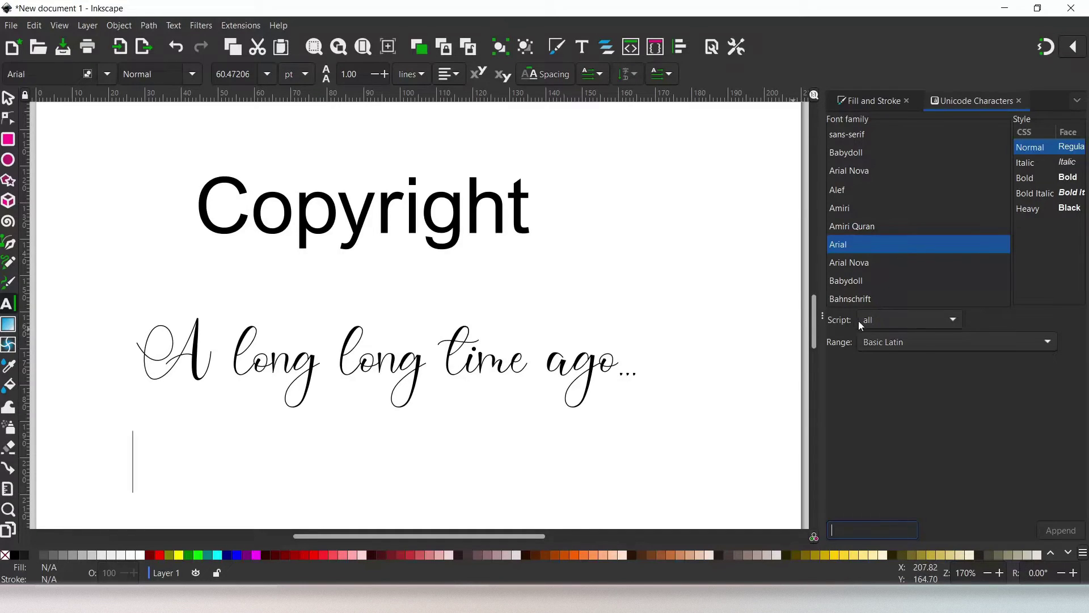
- Set the Unicode Characters range to 'all' and scroll through Arial's full glyph grid
left_click(1048, 343)
key("Escape")
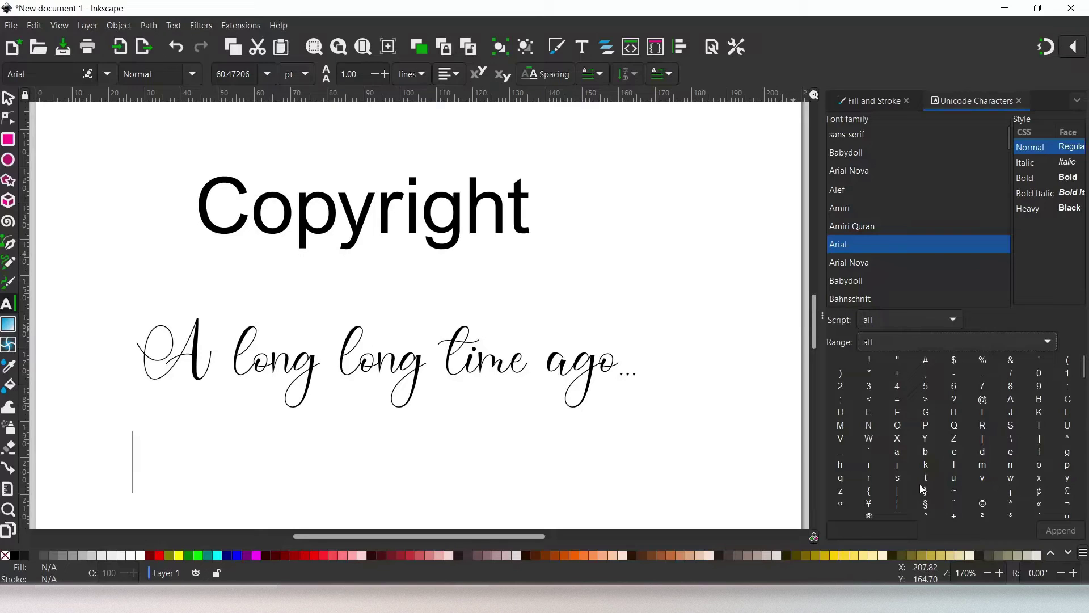
scroll(937, 410, "down", 1)
scroll(937, 409, "down", 8)
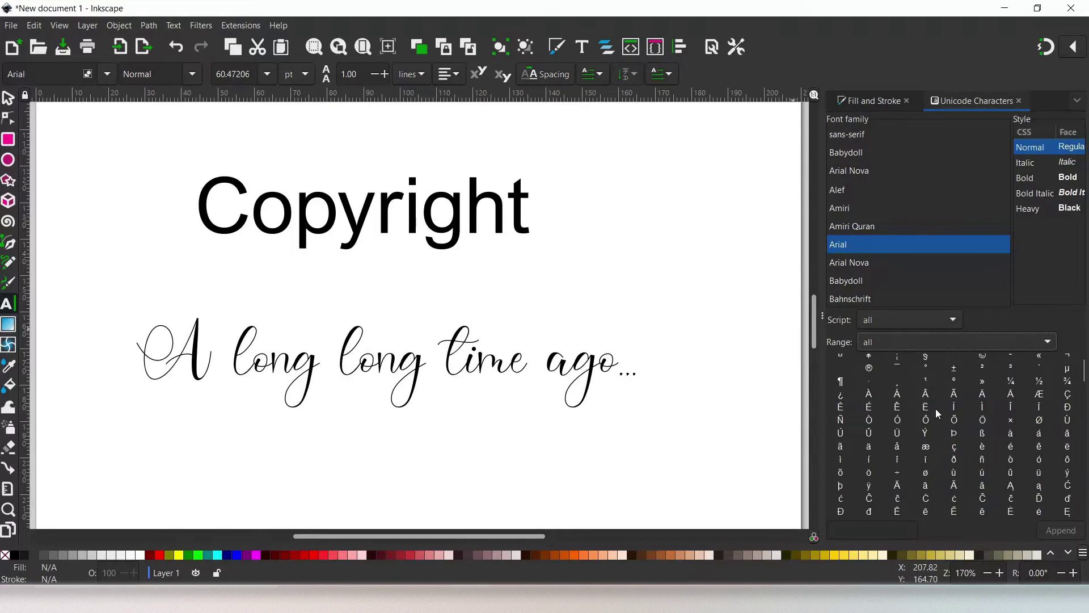
scroll(934, 409, "down", 10)
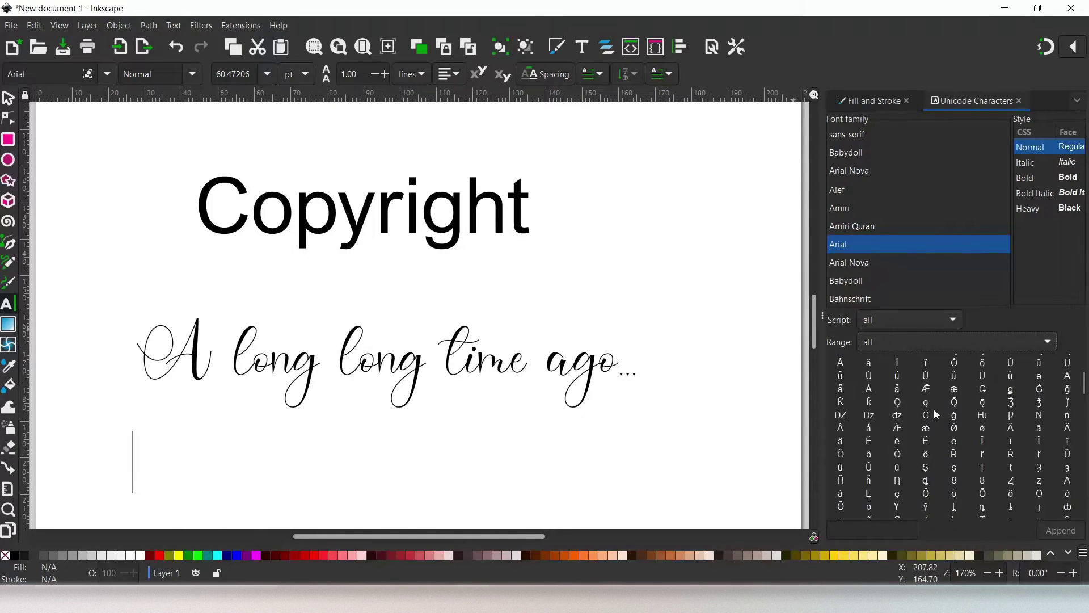
scroll(934, 410, "down", 5)
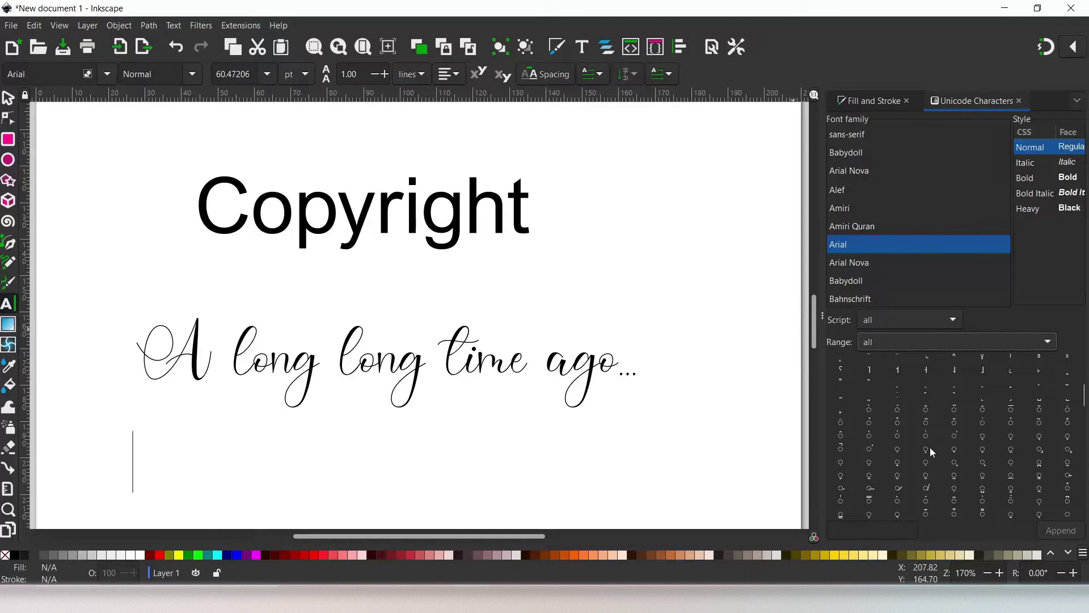
scroll(925, 443, "down", 6)
scroll(911, 443, "up", 15)
scroll(936, 435, "up", 5)
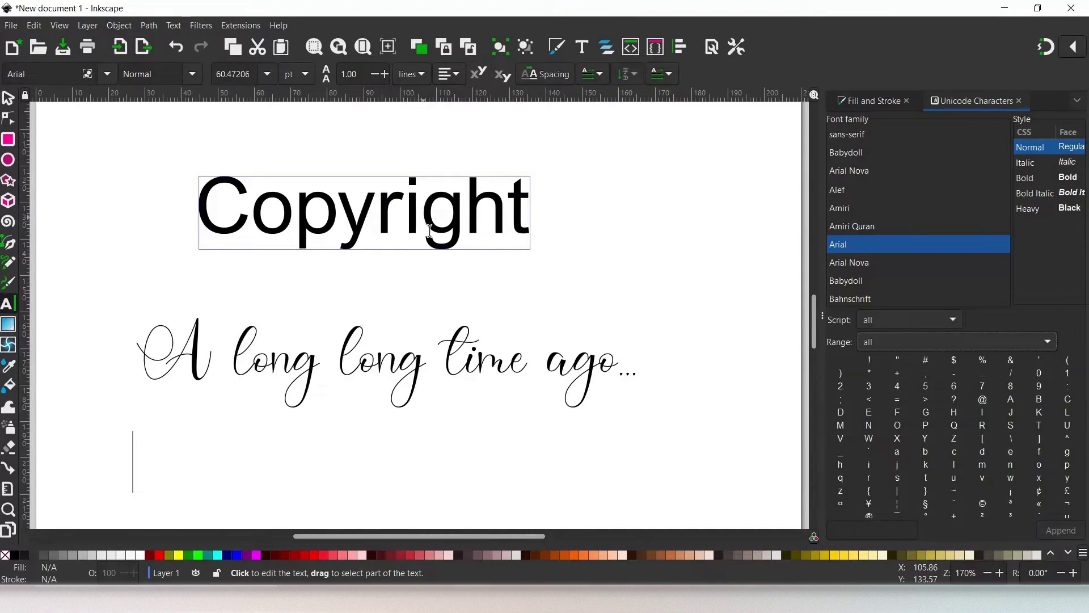
- Append the © (U+00A9) glyph right after the word Copyright
left_click(521, 204)
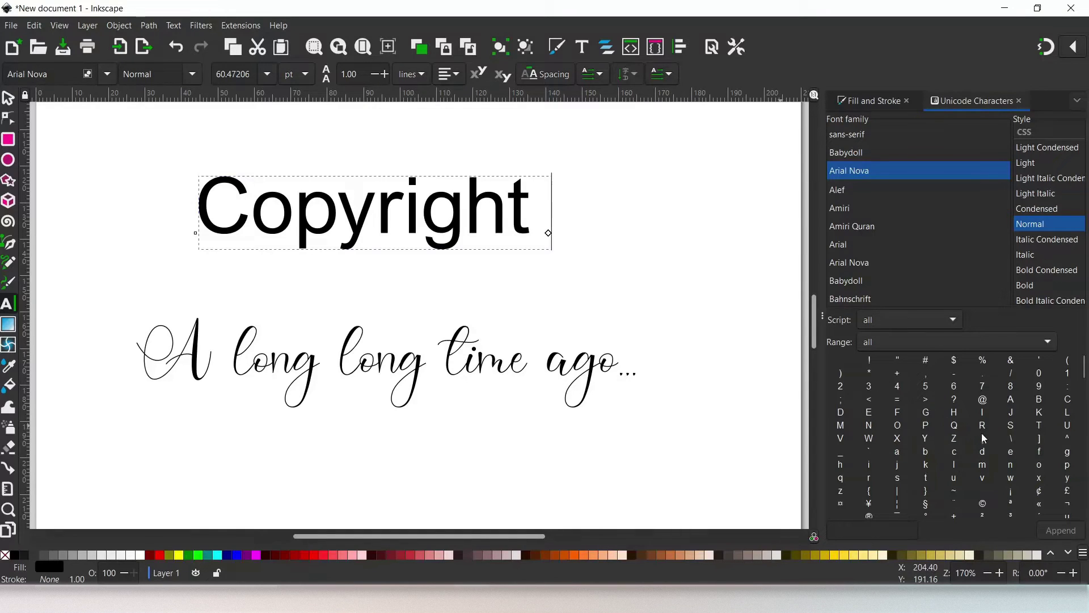
left_click(983, 504)
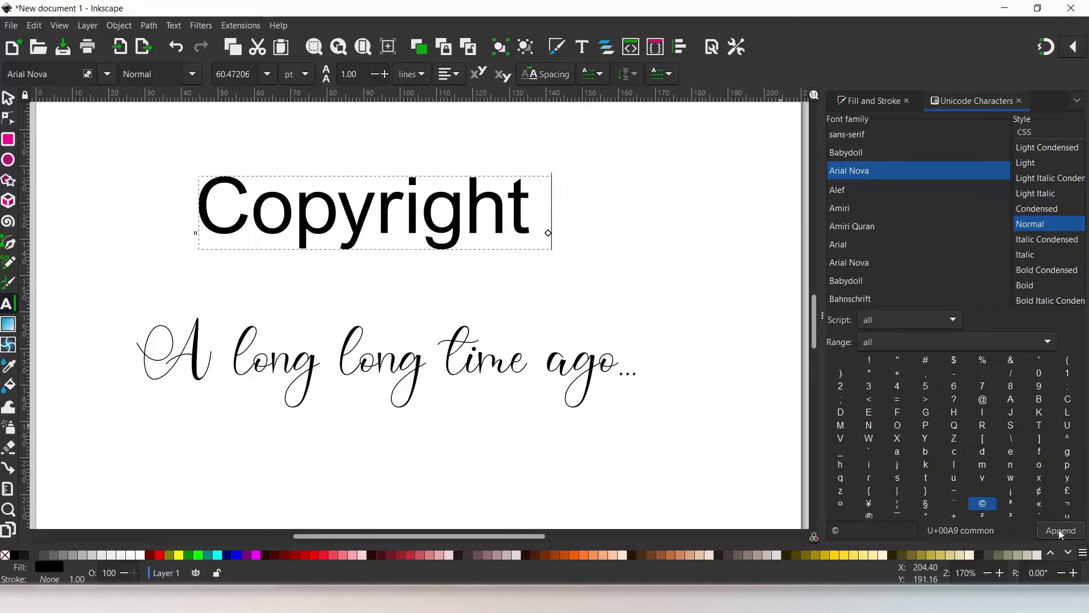
left_click(1060, 530)
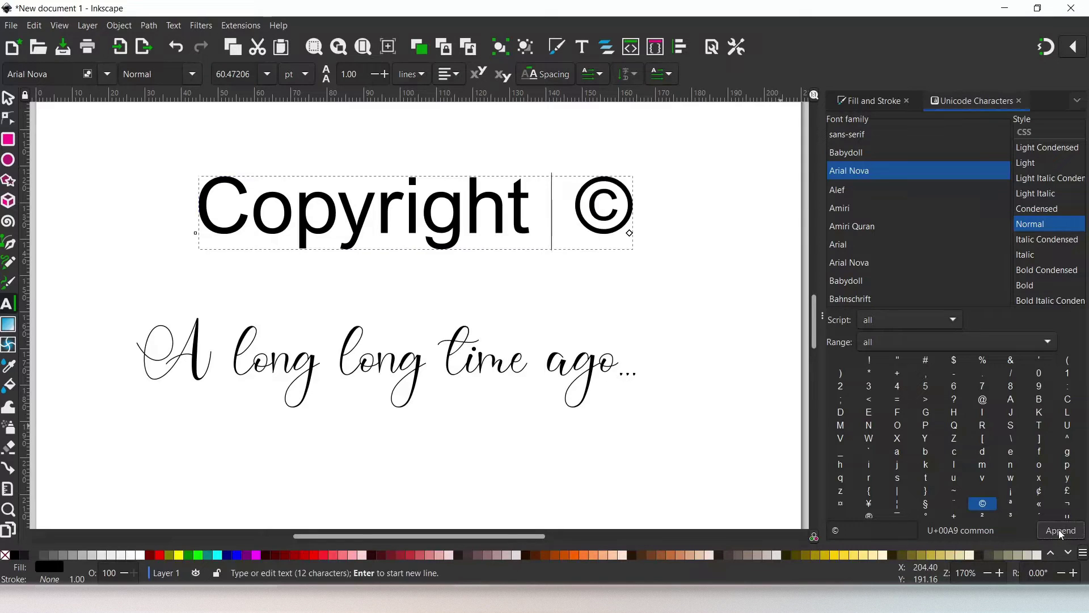
- Start editing the script line and switch the Unicode panel's font to Babydoll
left_click(213, 366)
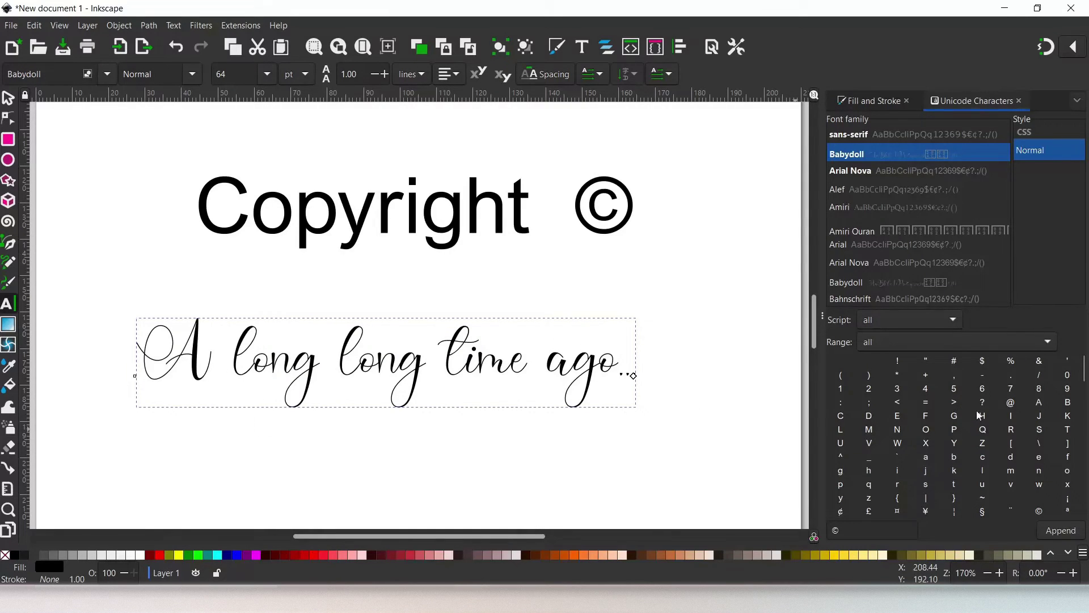
mouse_move(961, 422)
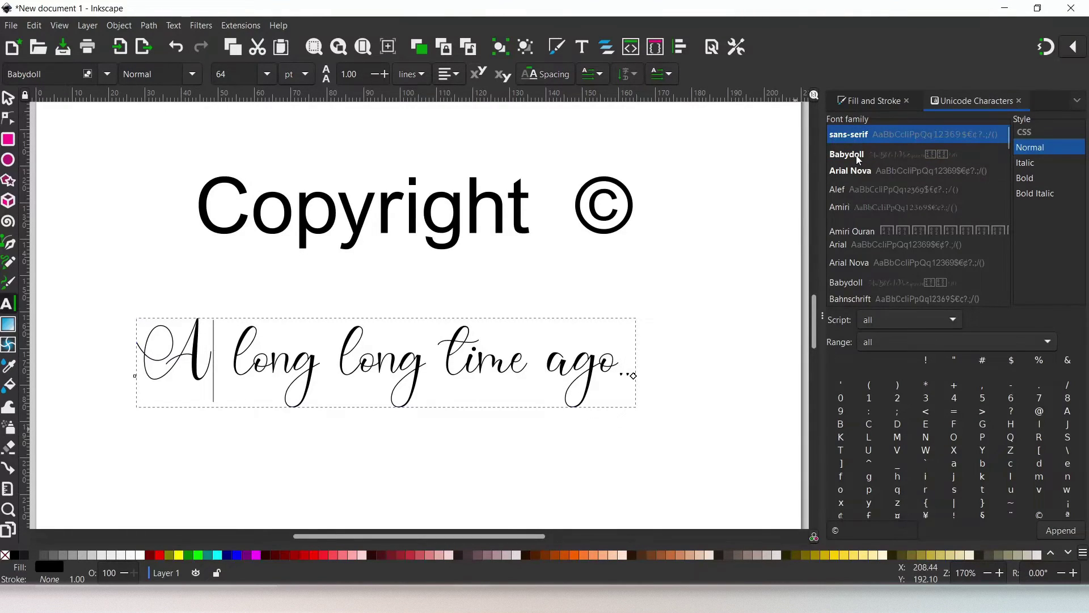
left_click(859, 158)
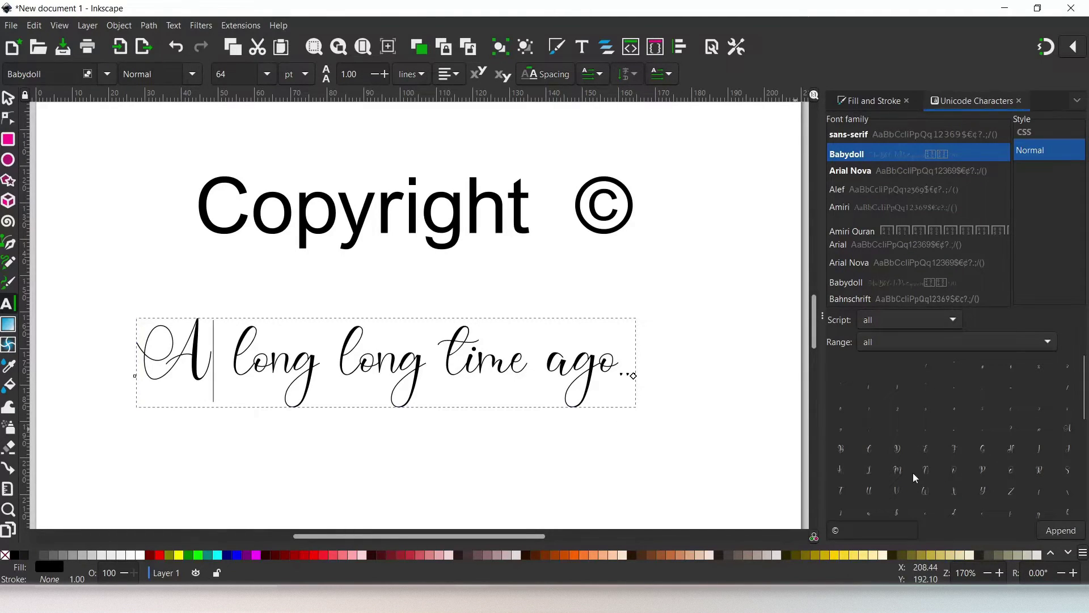
- Place the cursor after the A and select Babydoll's alternate A glyph U+E019
left_click(198, 357)
scroll(955, 454, "down", 2)
scroll(956, 459, "down", 5)
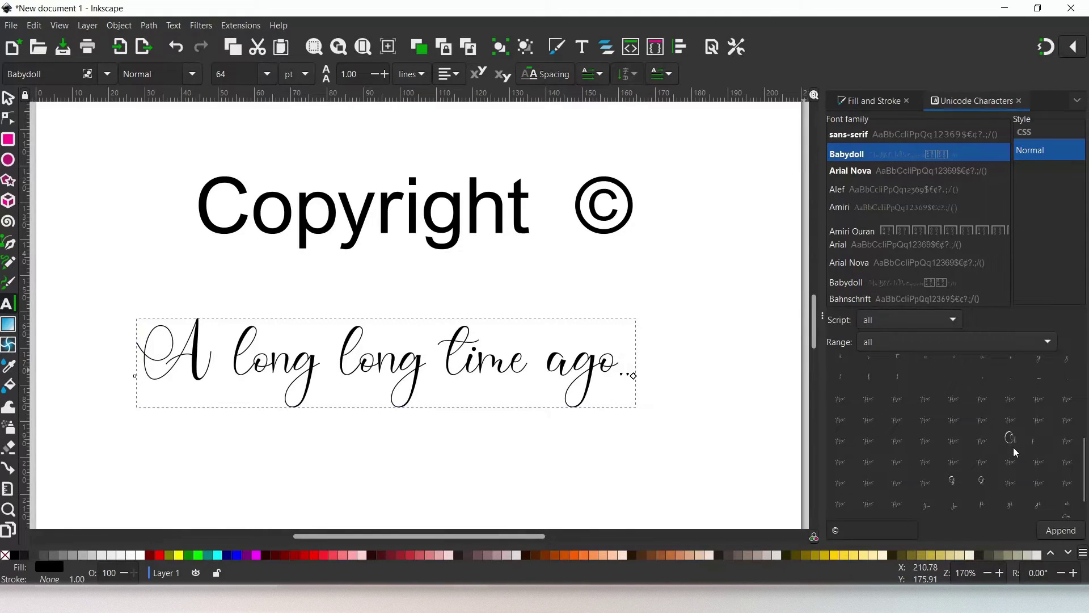
mouse_move(1013, 444)
left_click(858, 522)
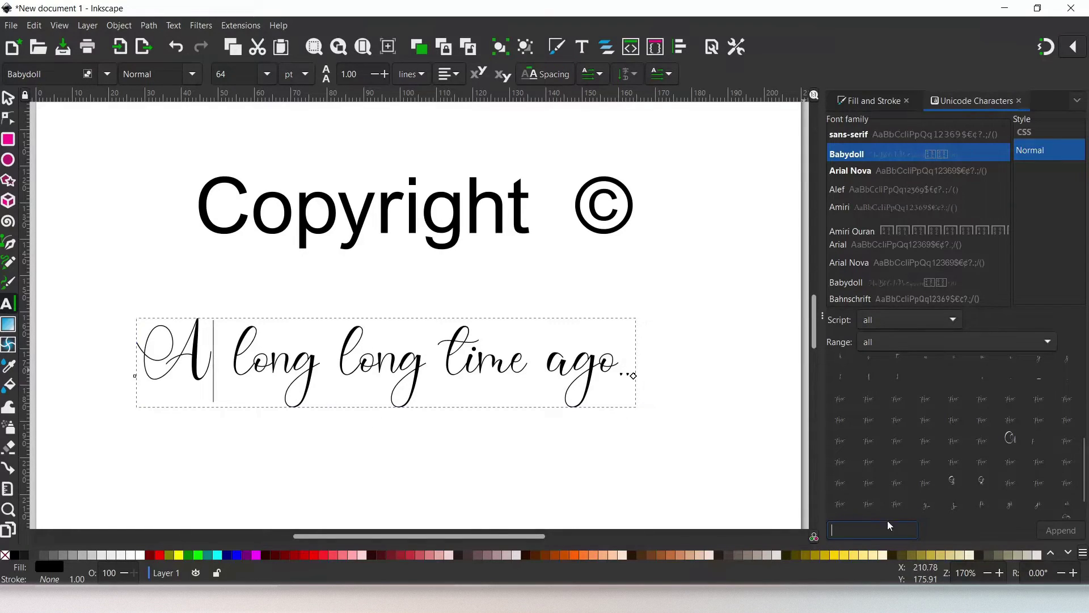
left_click(1014, 444)
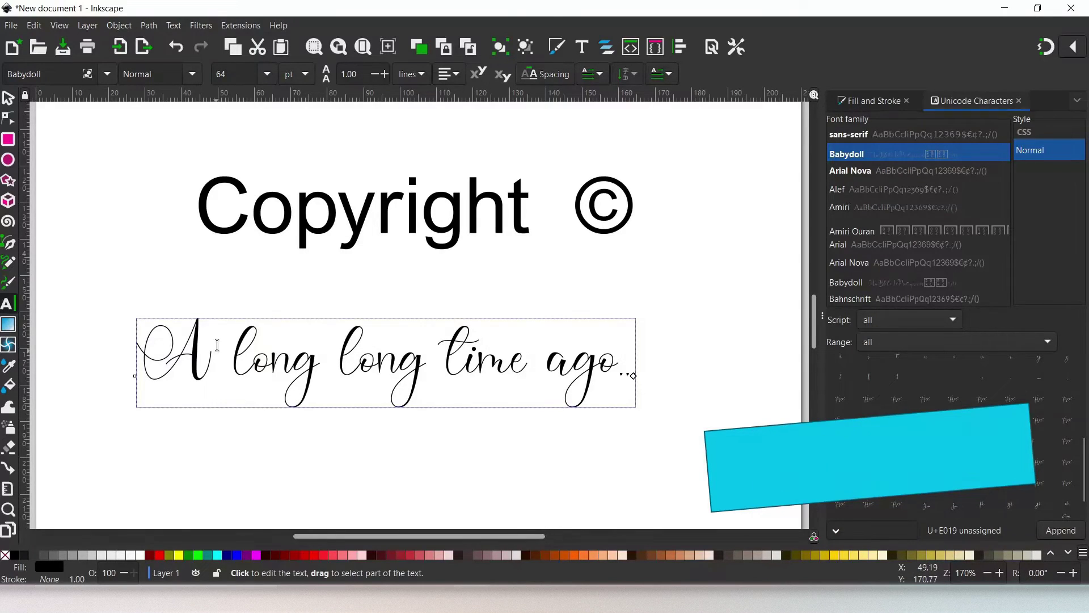
left_click(215, 363)
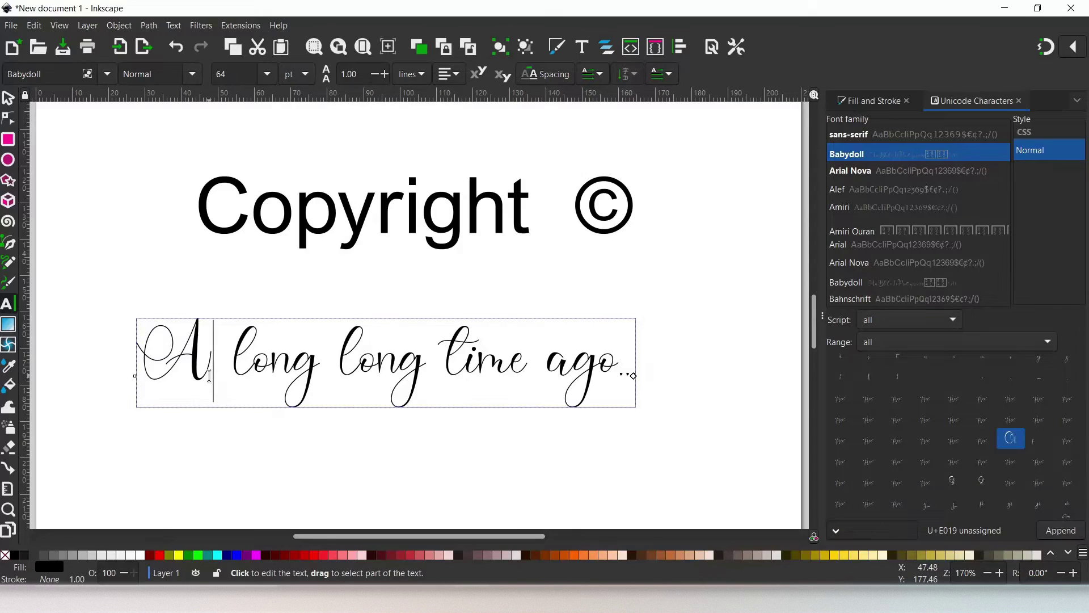
left_click(1081, 533)
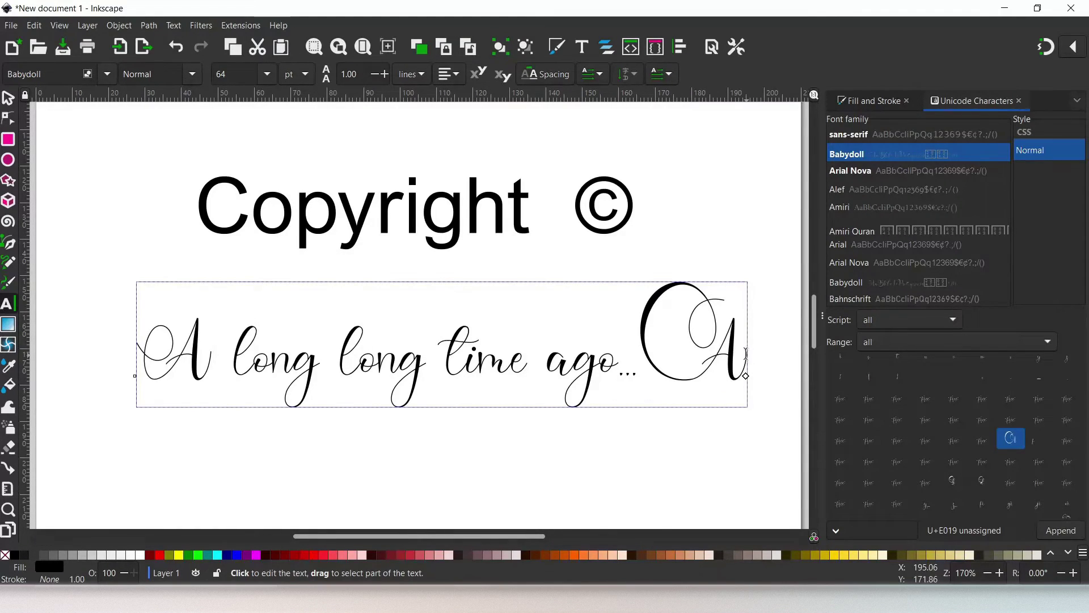
- Remove the line-end swash and replace the first A with glyph U+E019 via Ctrl+U
key("BackSpace")
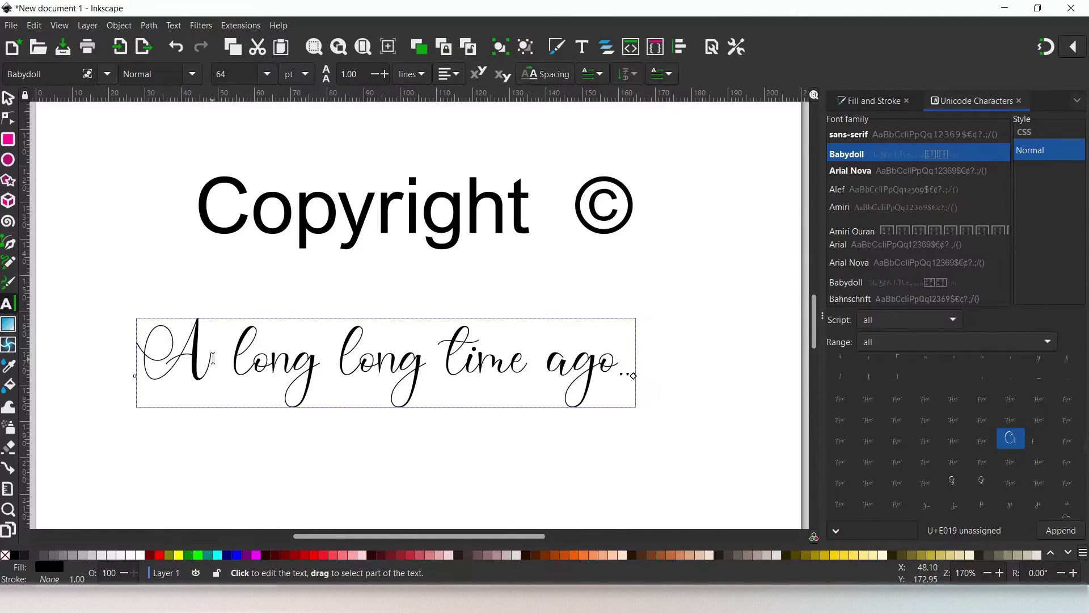
left_click_drag(195, 358, 171, 357)
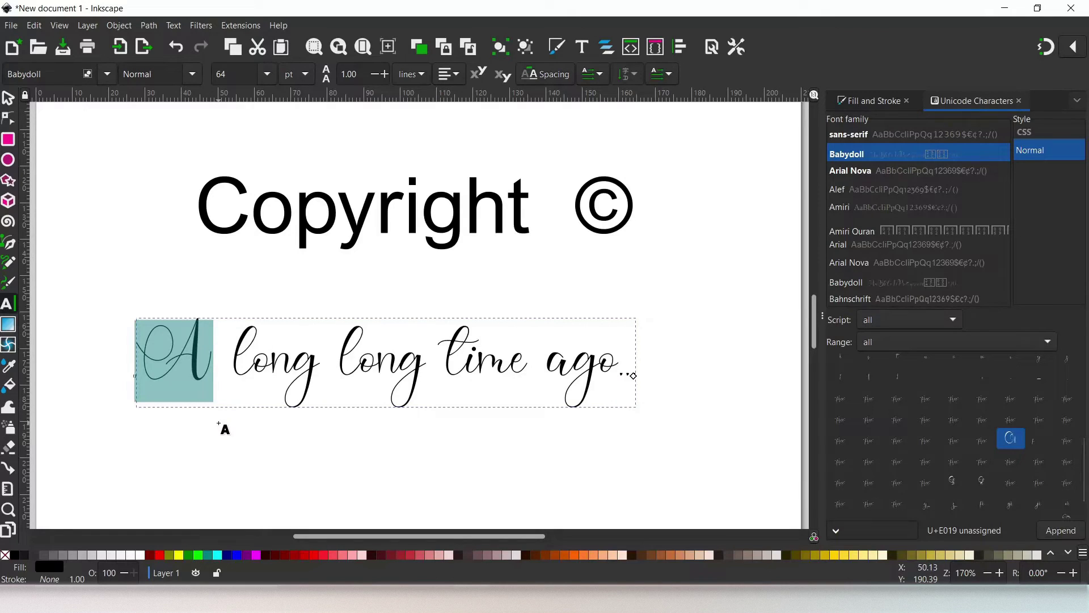
key("ctrl+u")
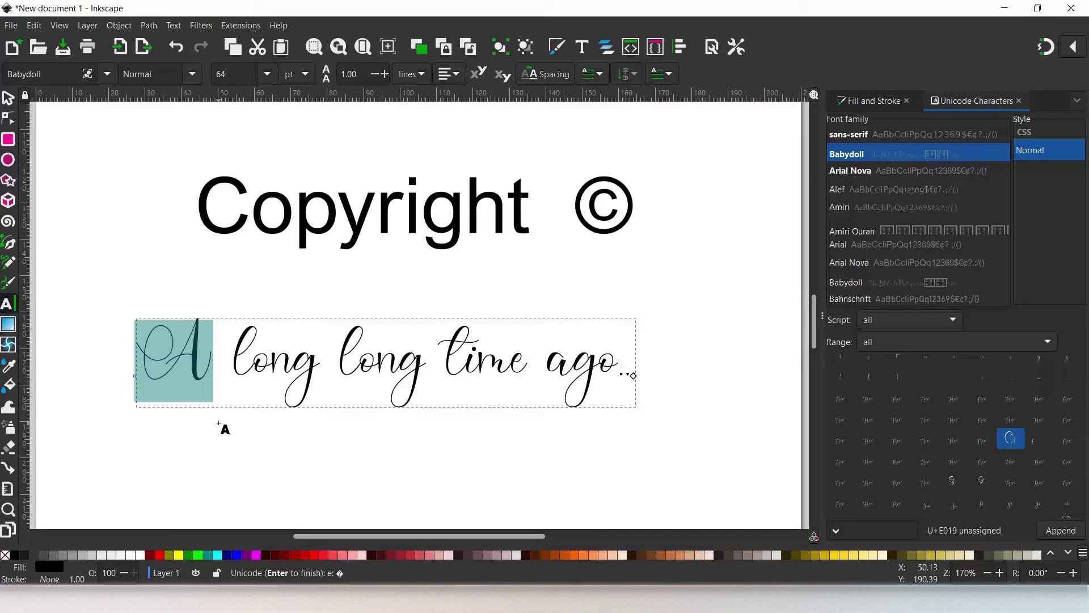
type("019")
key("Return")
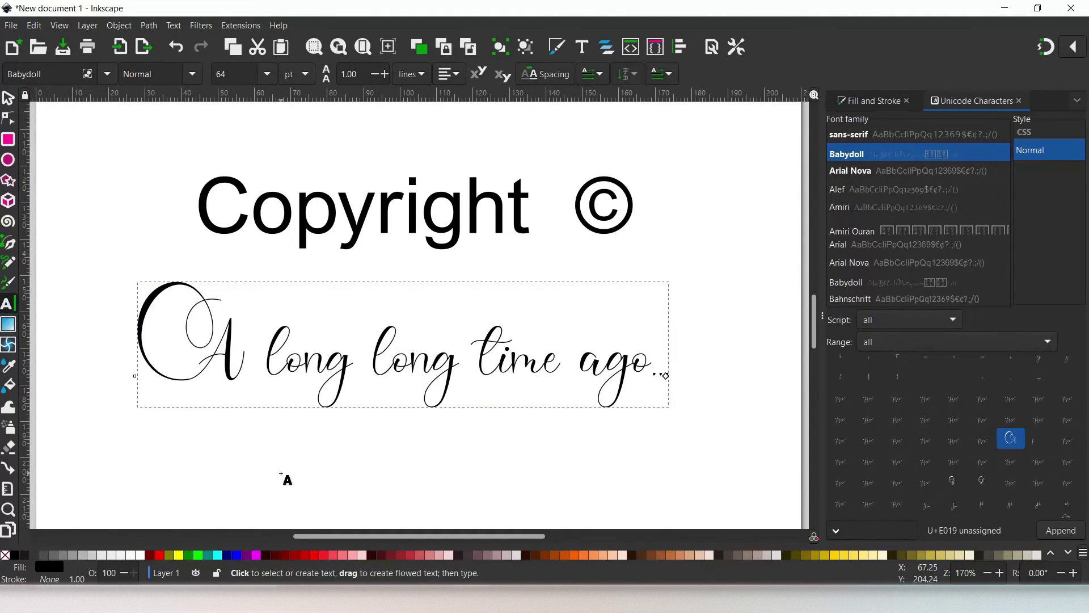
- Create a new text object below the script line and append swash glyph U+E019
left_click(265, 485)
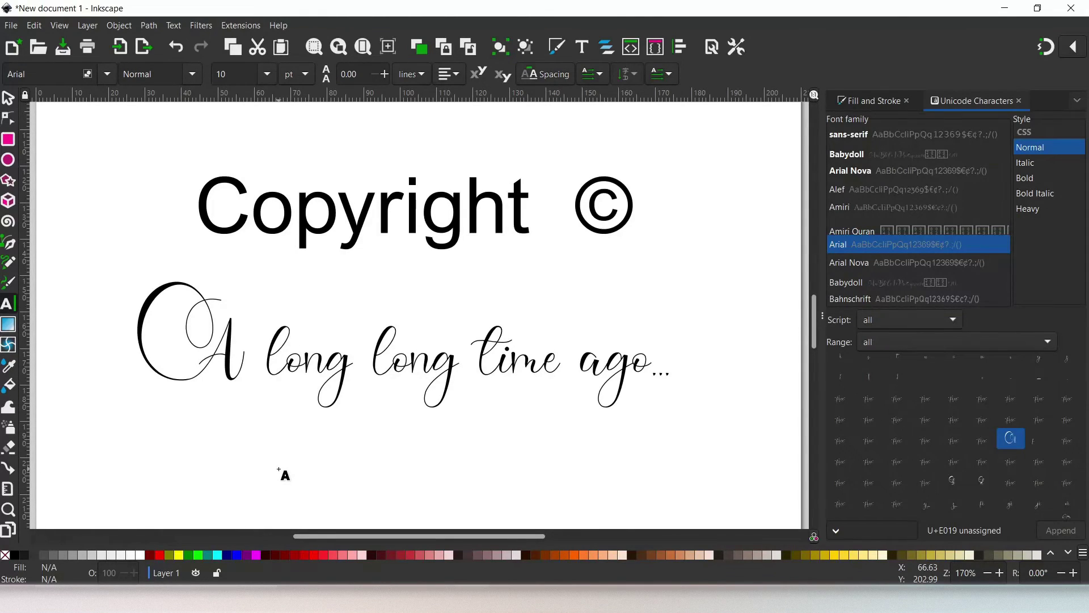
left_click(279, 469)
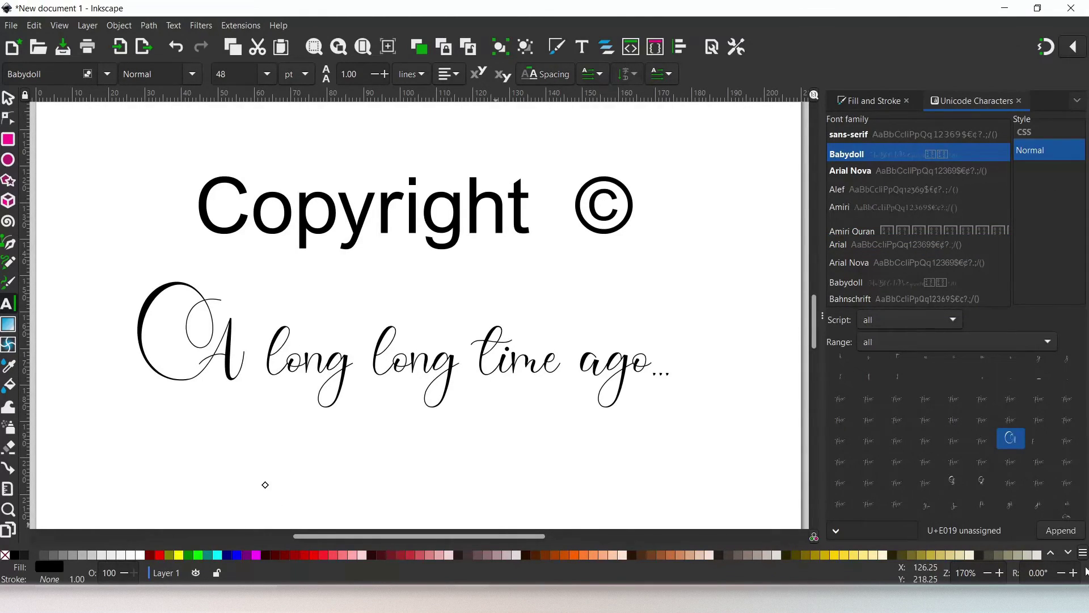
left_click(1062, 531)
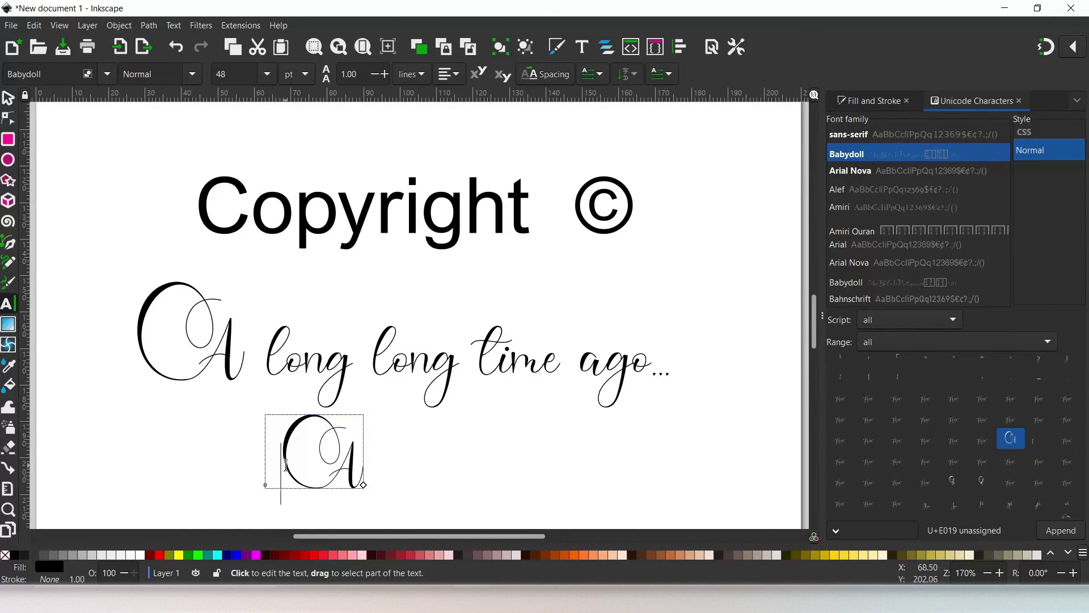
- Delete the stray character, then add a second U+E019 swash A text object to the right
key("BackSpace")
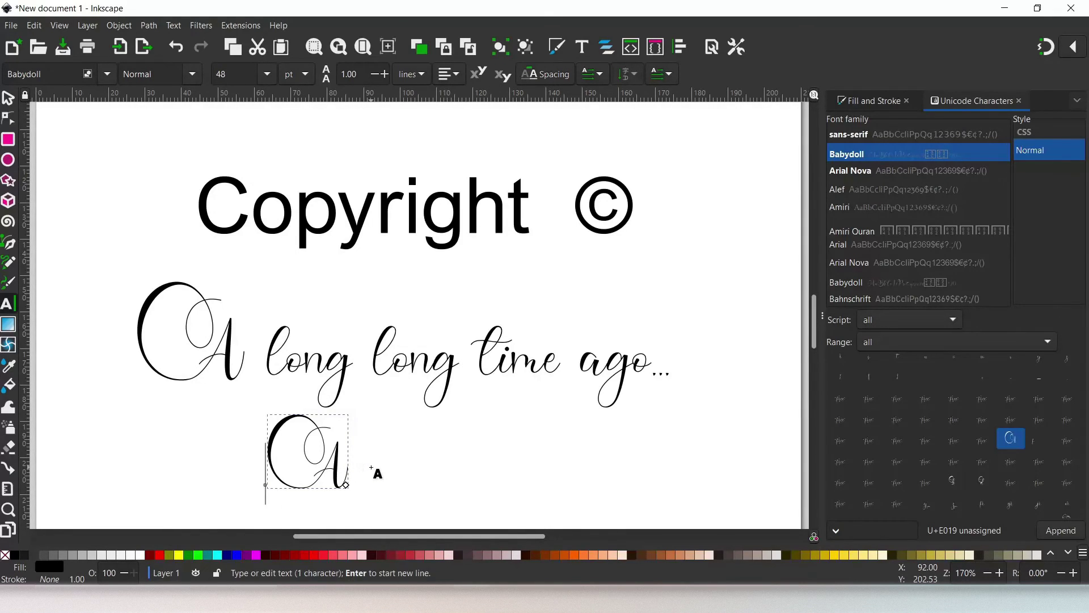
left_click(435, 482)
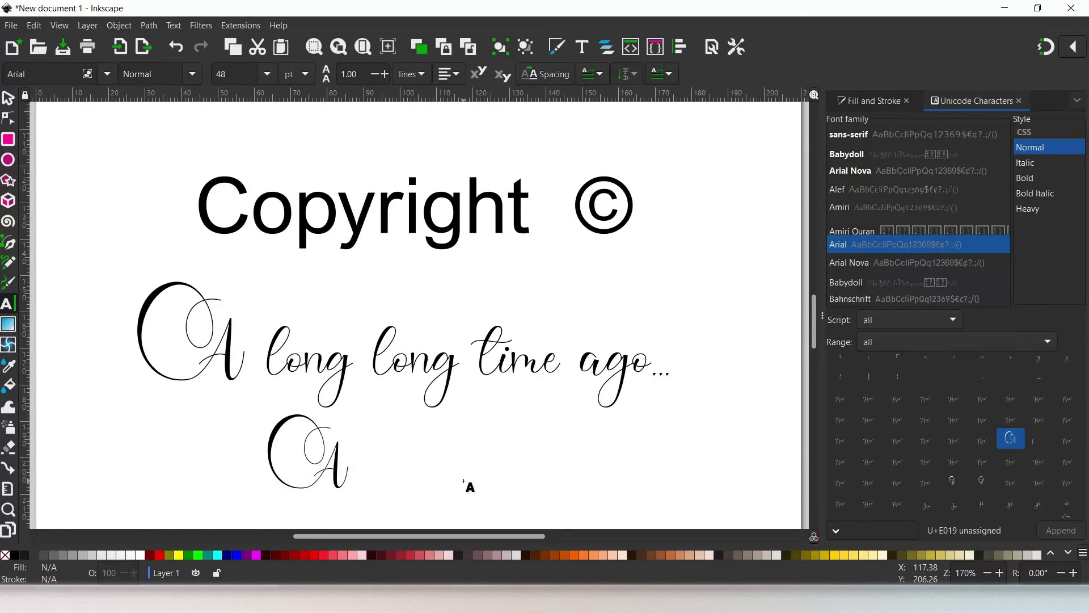
key("ctrl+u")
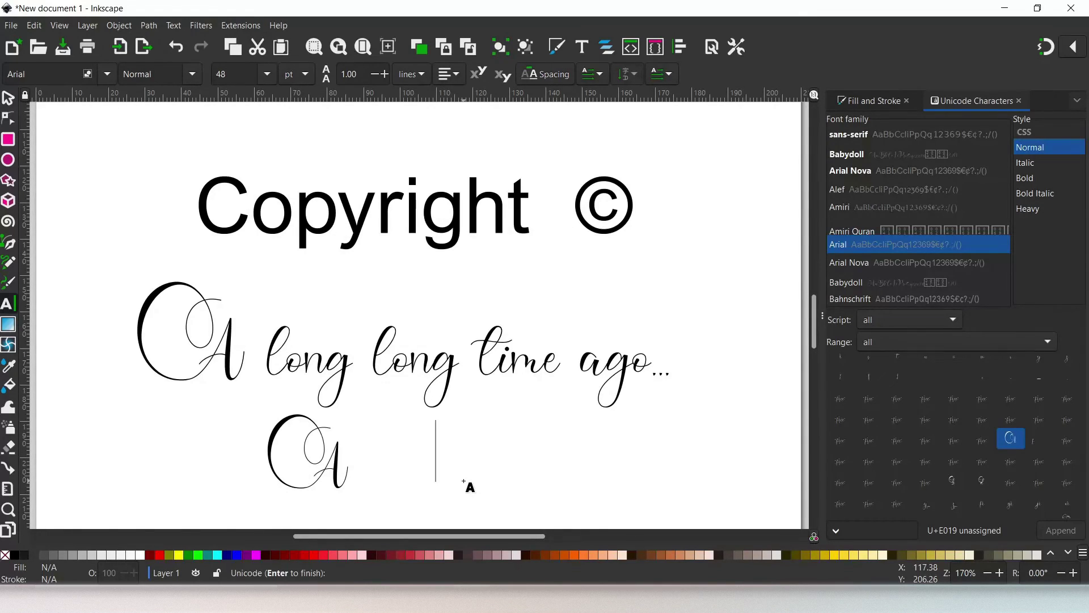
type("e019:")
key("Return")
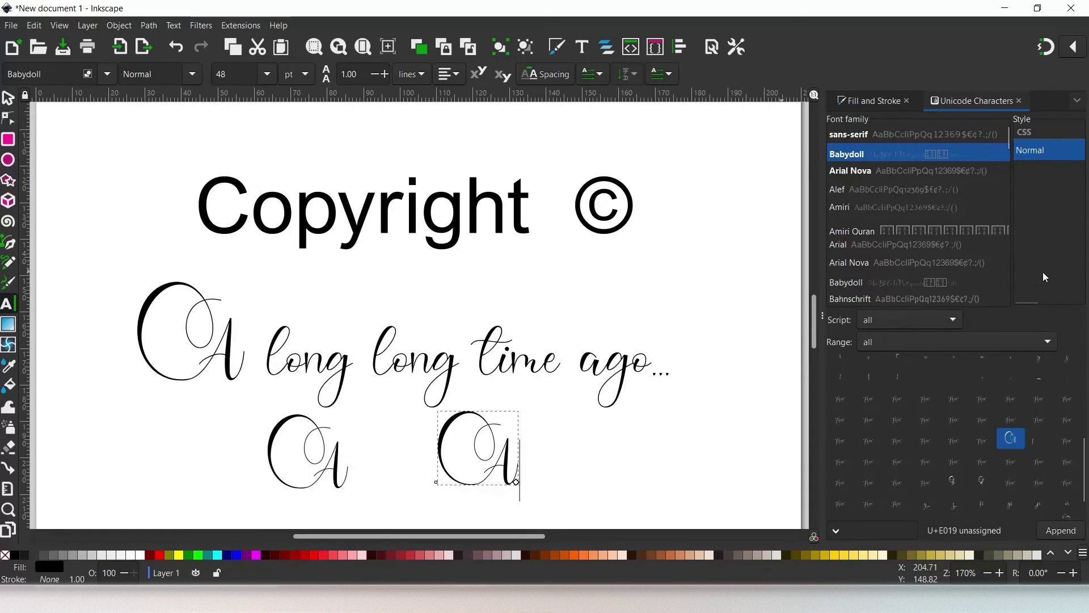
- Switch the panel to Arial Nova and append the pilcrow ¶ (U+00B6) after the second swash A
scroll(975, 440, "up", 5)
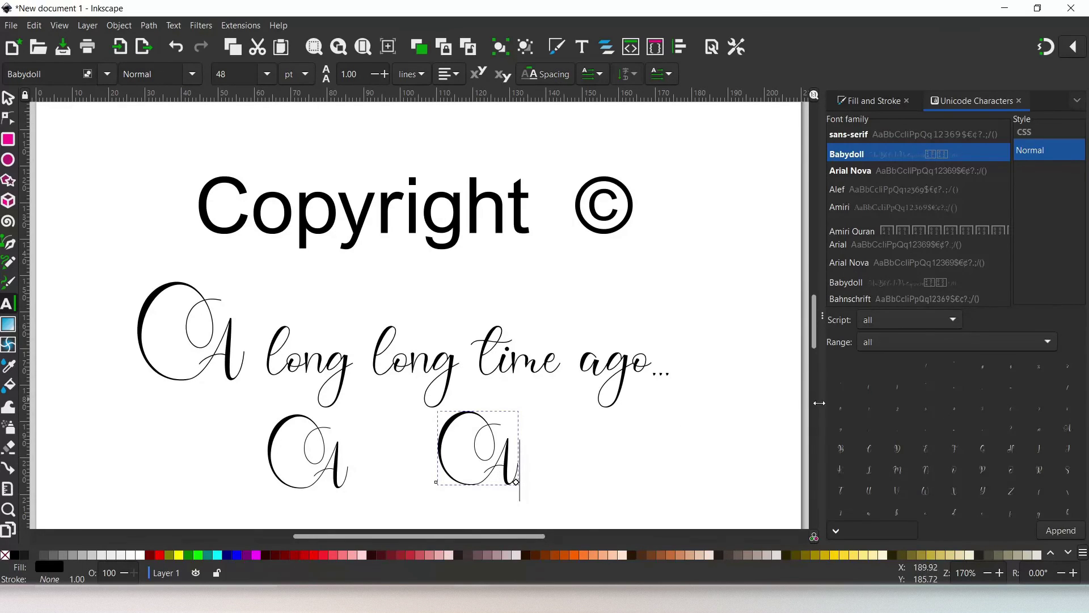
scroll(937, 424, "down", 3)
scroll(939, 424, "up", 3)
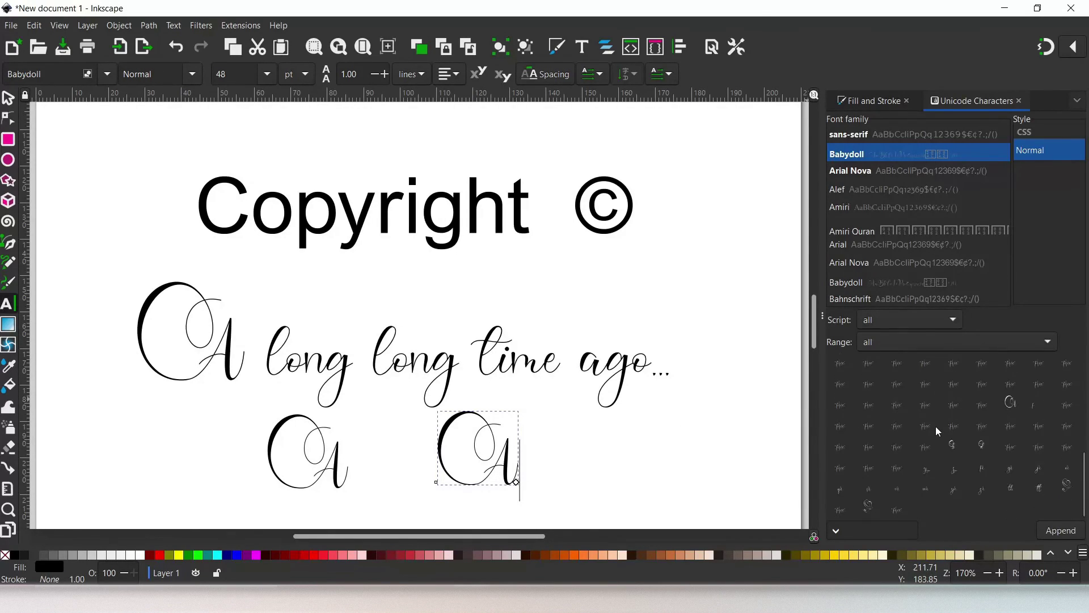
left_click(849, 170)
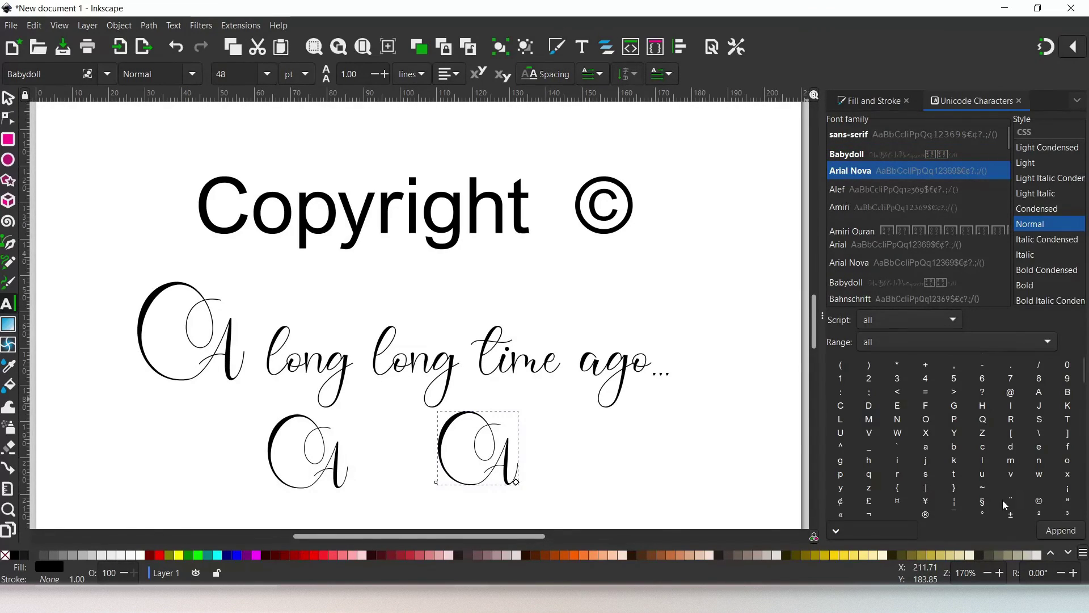
scroll(983, 461, "down", 3)
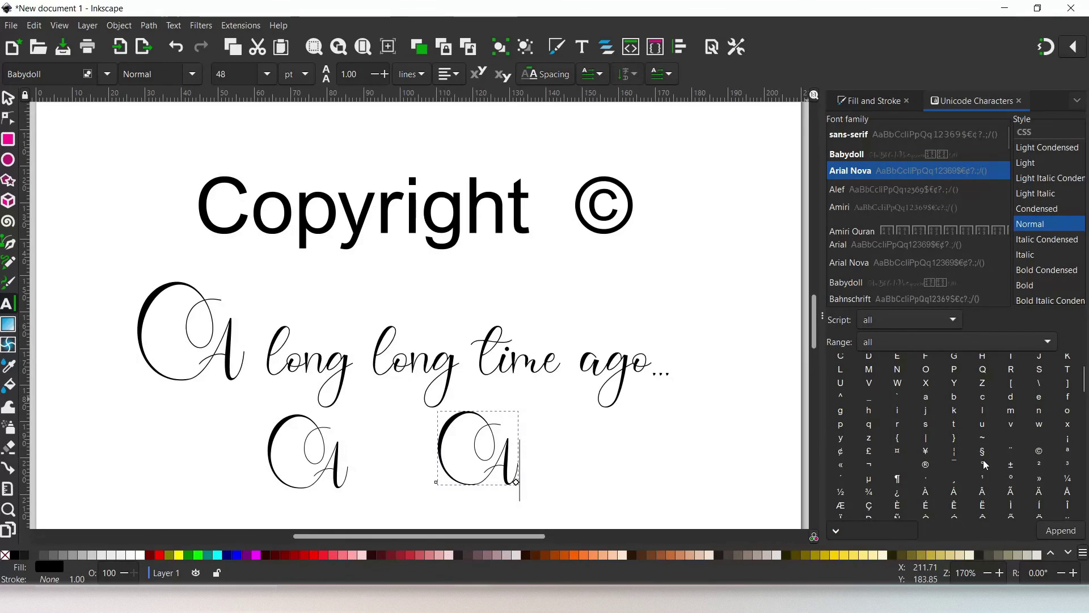
left_click(900, 480)
left_click(840, 530)
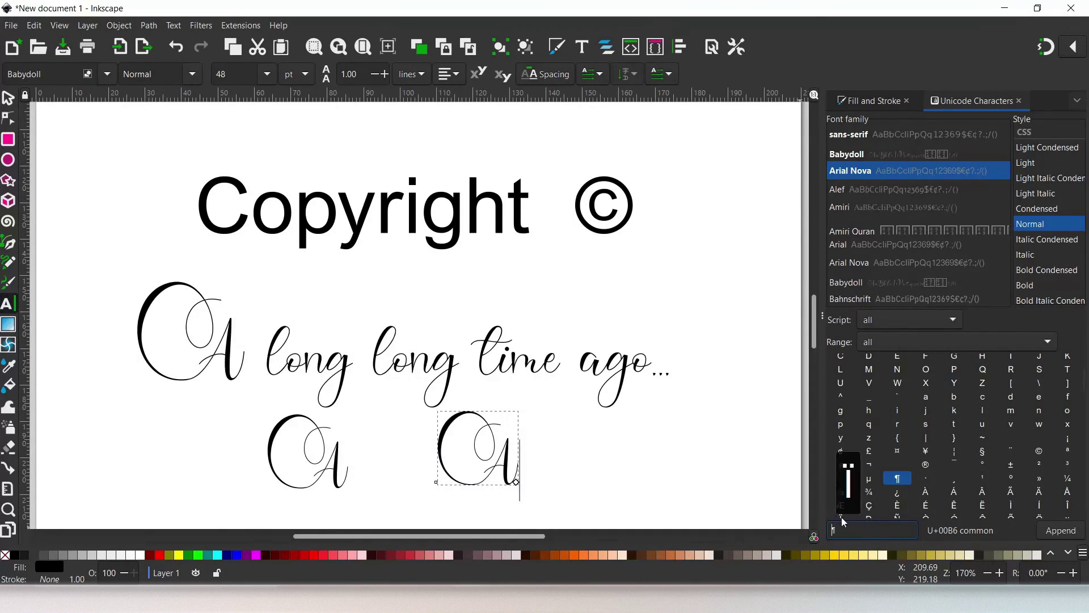
left_click(1071, 531)
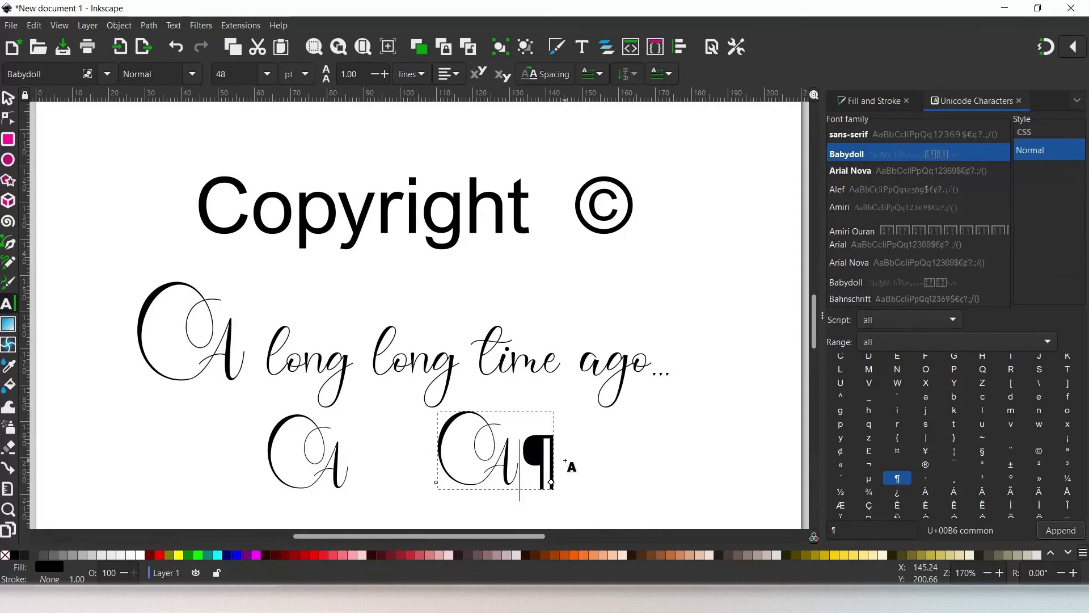